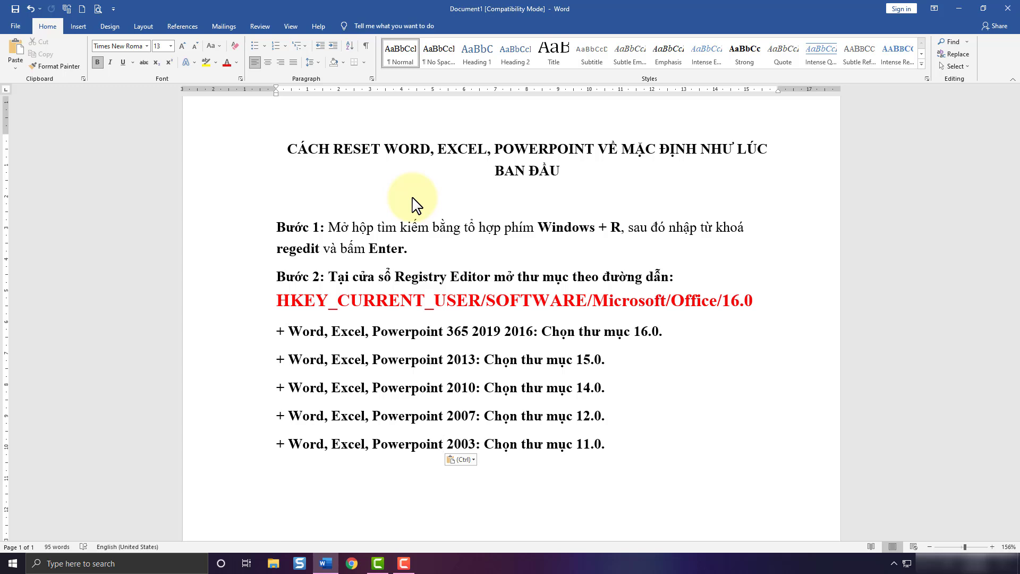
Step: Highlight the RESET title and the Bước 1 and Bước 2 regedit instructions in the guide
double_click(348, 149)
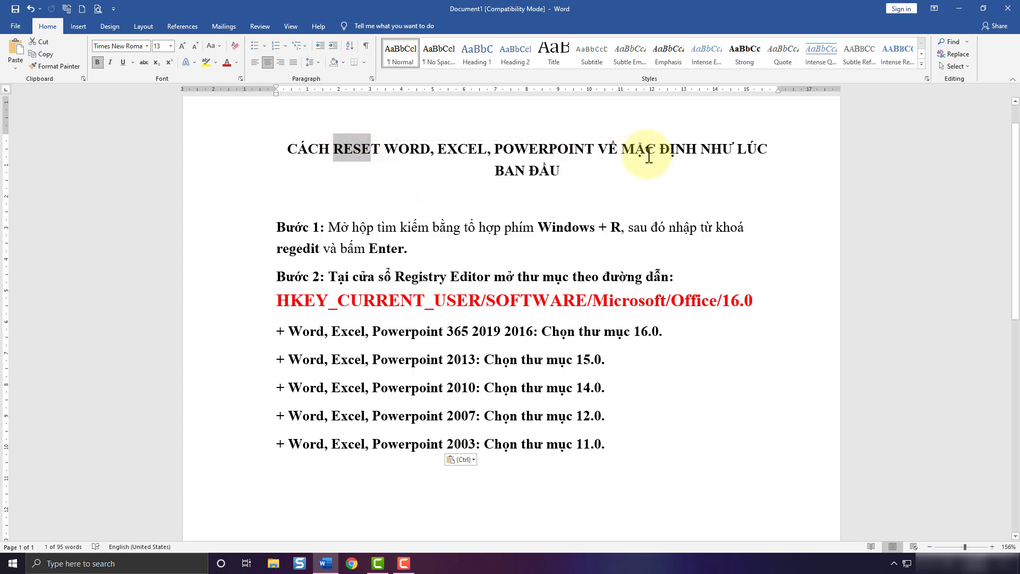
left_click(361, 179)
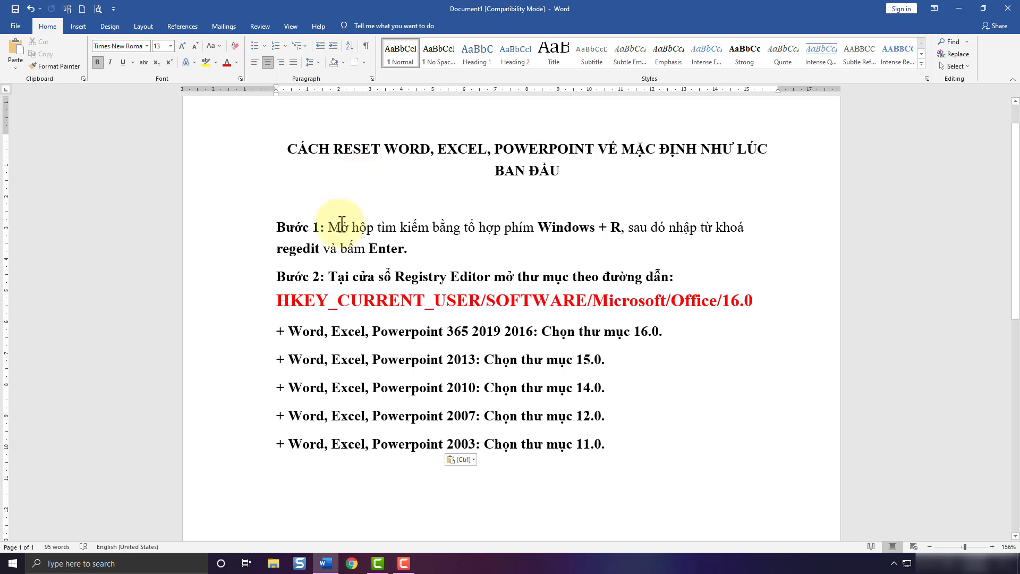
mouse_move(334, 227)
left_mouse_down()
mouse_move(518, 220)
mouse_move(748, 232)
left_mouse_up()
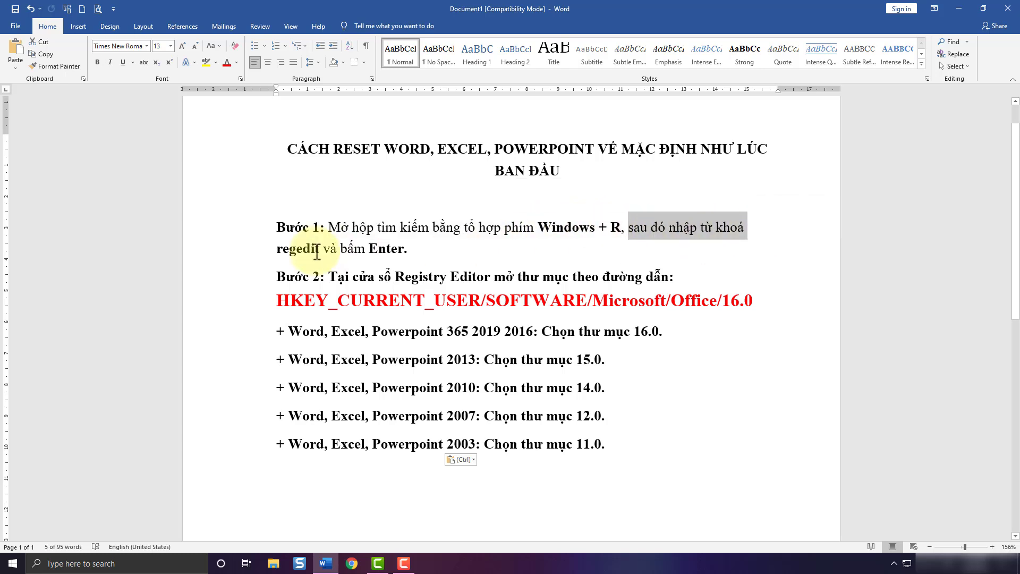
left_click_drag(277, 248, 403, 244)
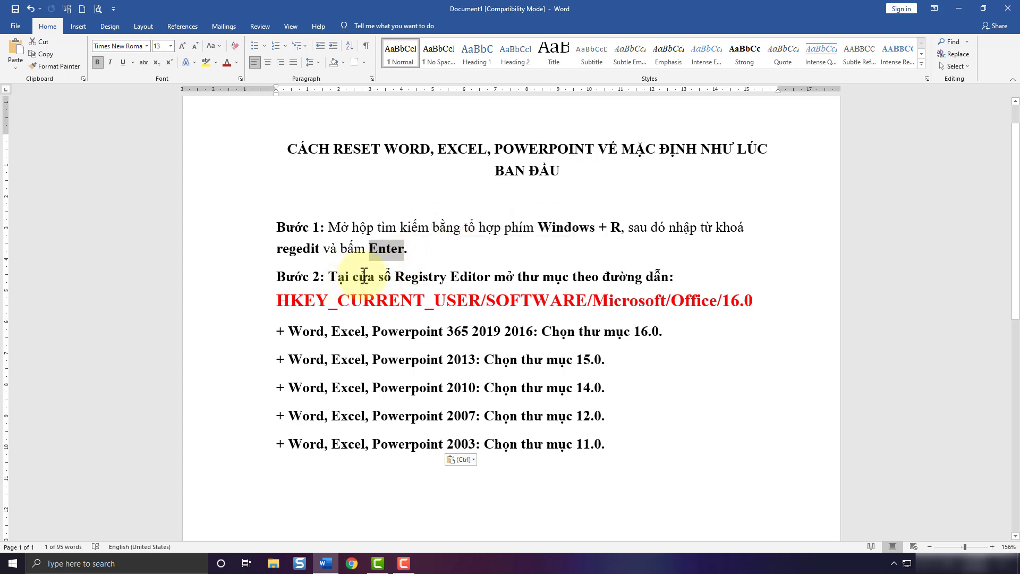
left_click_drag(396, 277, 472, 277)
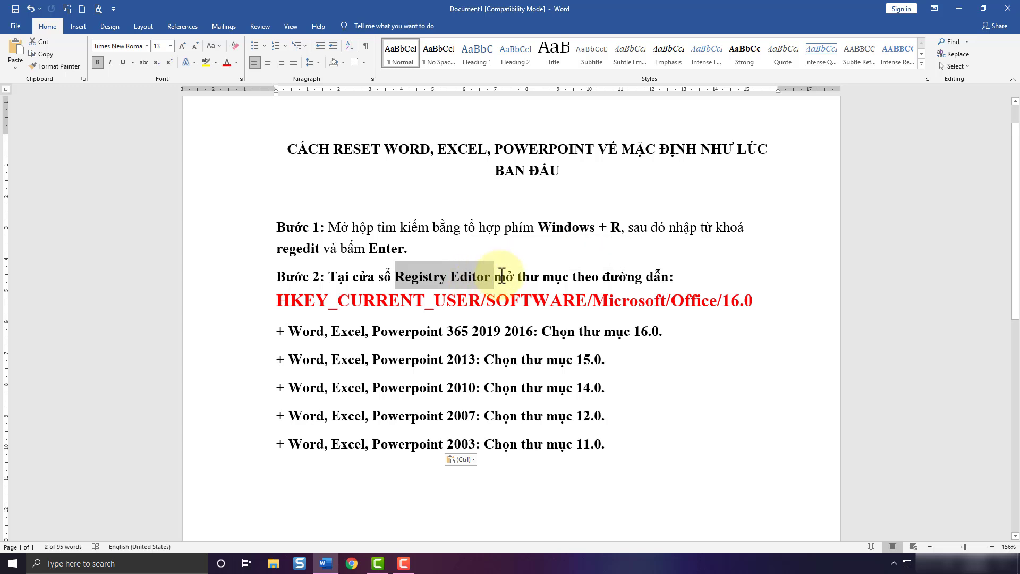
left_click_drag(495, 276, 668, 277)
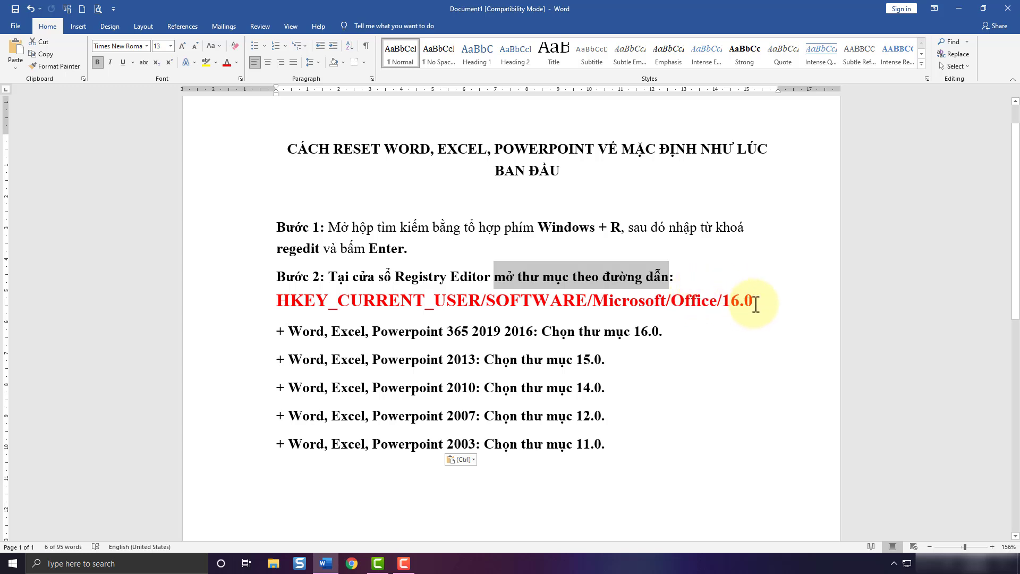
Step: Scroll the guide and highlight the Office 2010, 2007 and 2003 version lines
scroll(276, 306, "down", 1)
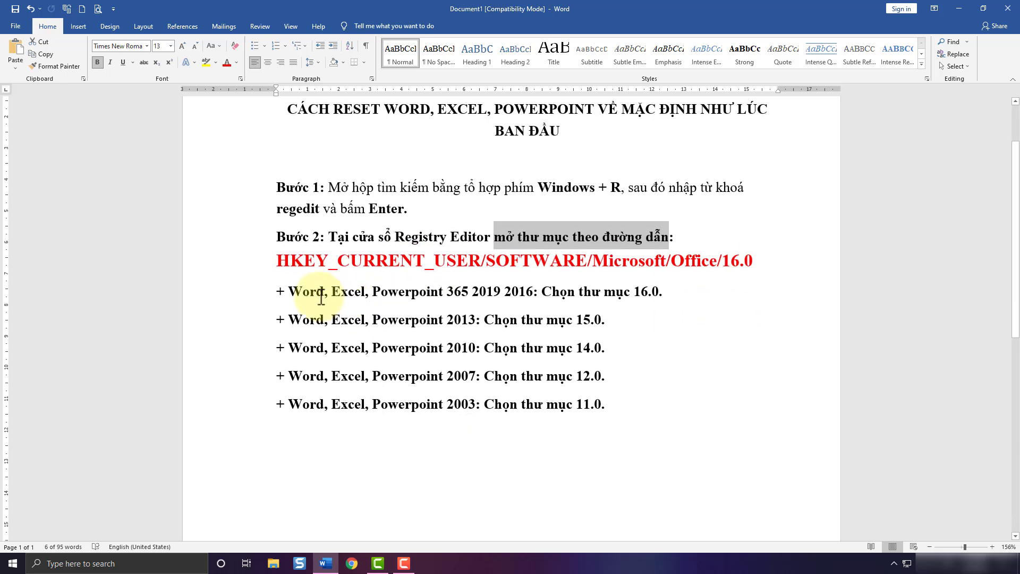
scroll(321, 290, "down", 1)
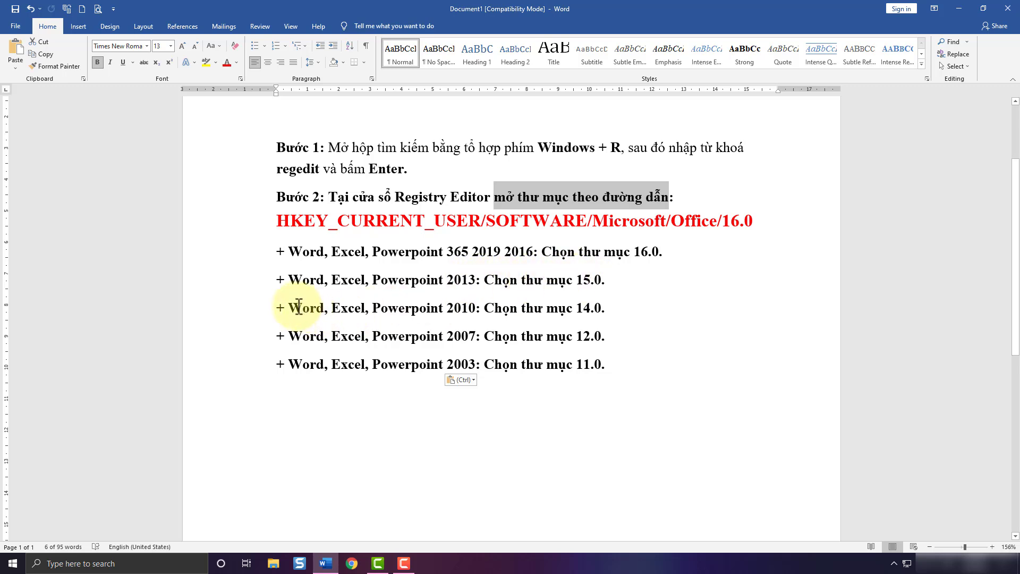
left_click_drag(299, 307, 606, 309)
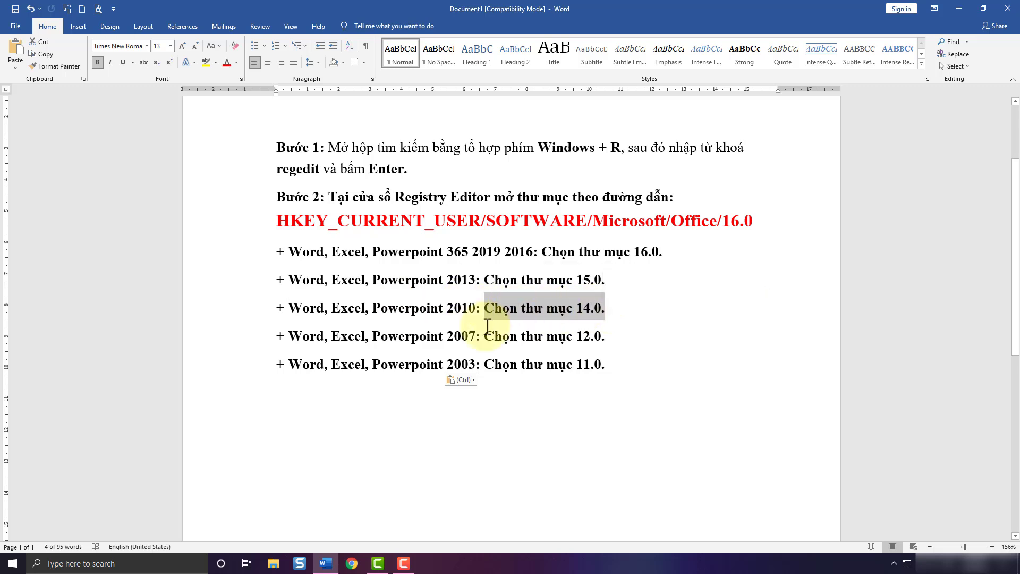
left_click_drag(290, 336, 606, 335)
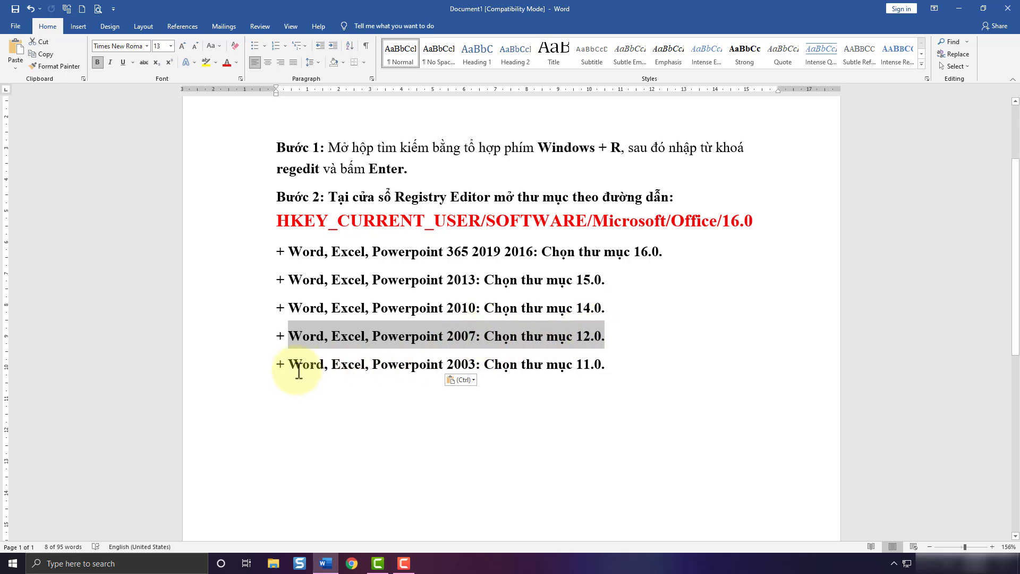
left_click_drag(289, 365, 609, 352)
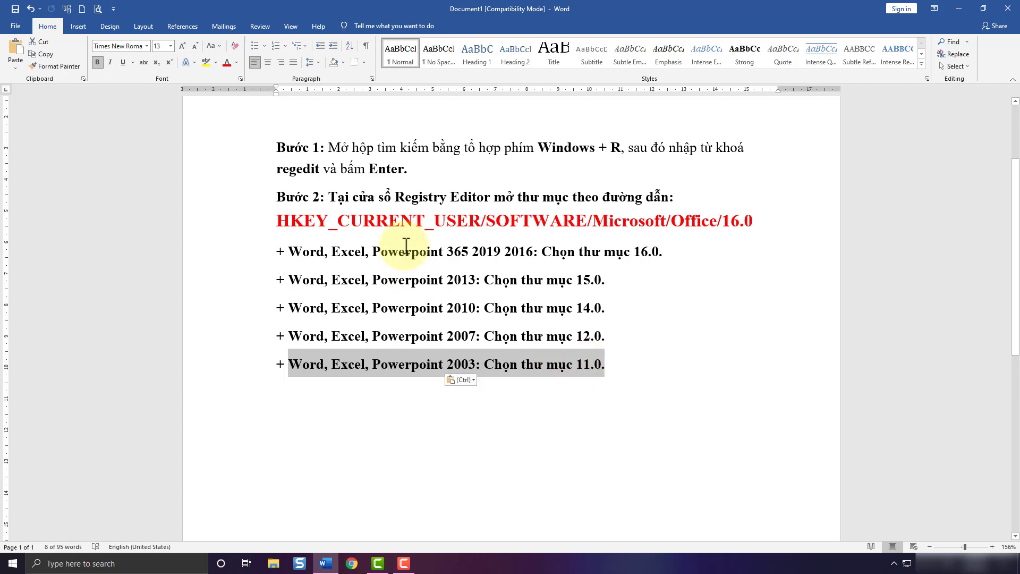
scroll(378, 228, "up", 3)
left_click(321, 239)
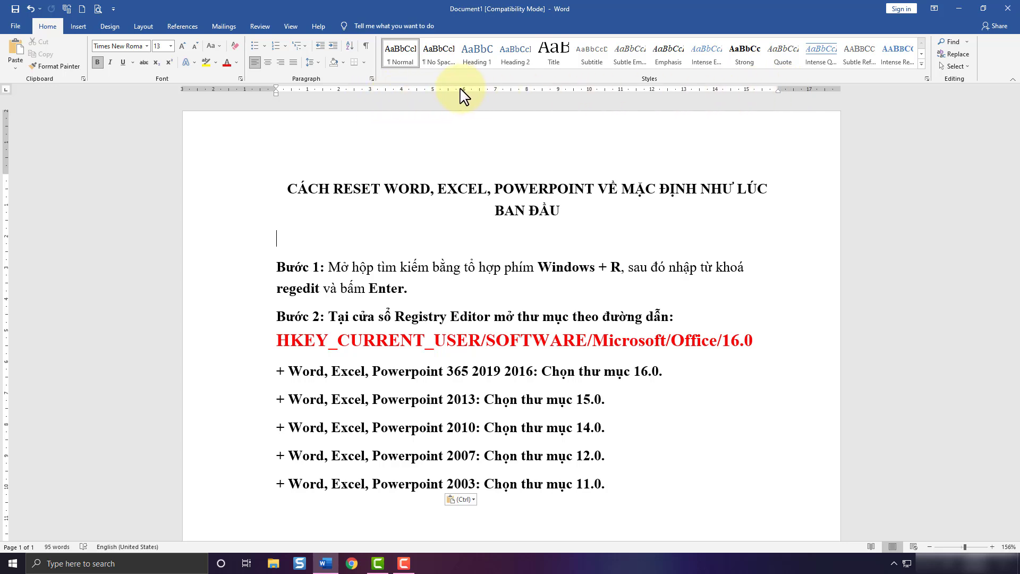
Step: Review Page Setup and the Word Options Save settings, closing both without changes
double_click(876, 102)
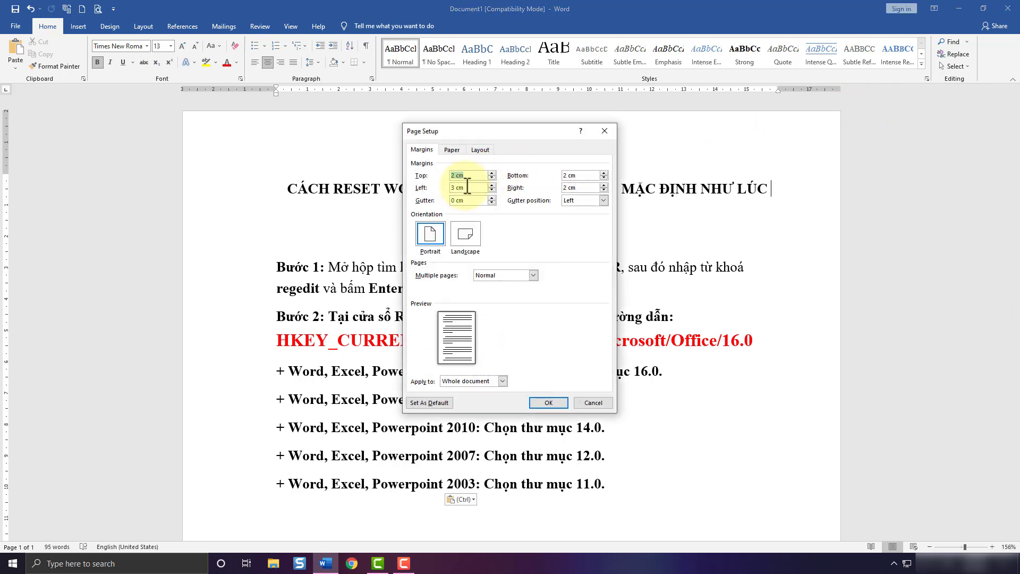
left_click(604, 131)
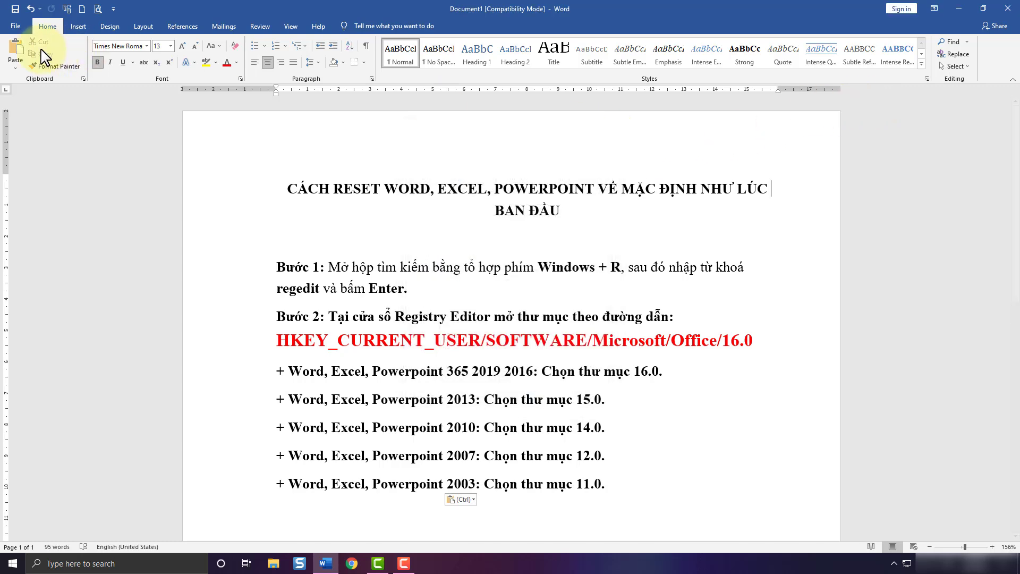
left_click(10, 30)
left_click(36, 538)
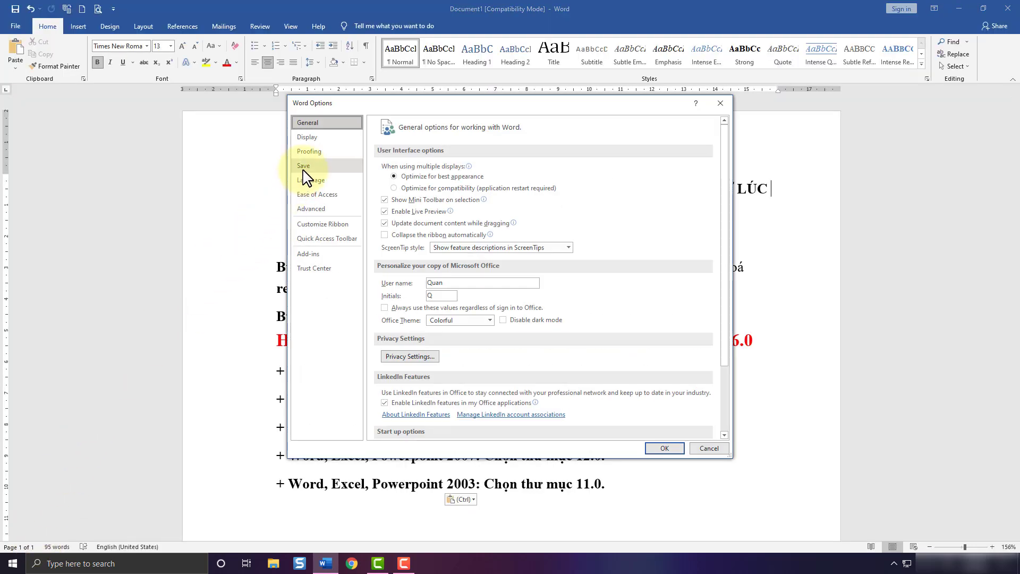
left_click(304, 166)
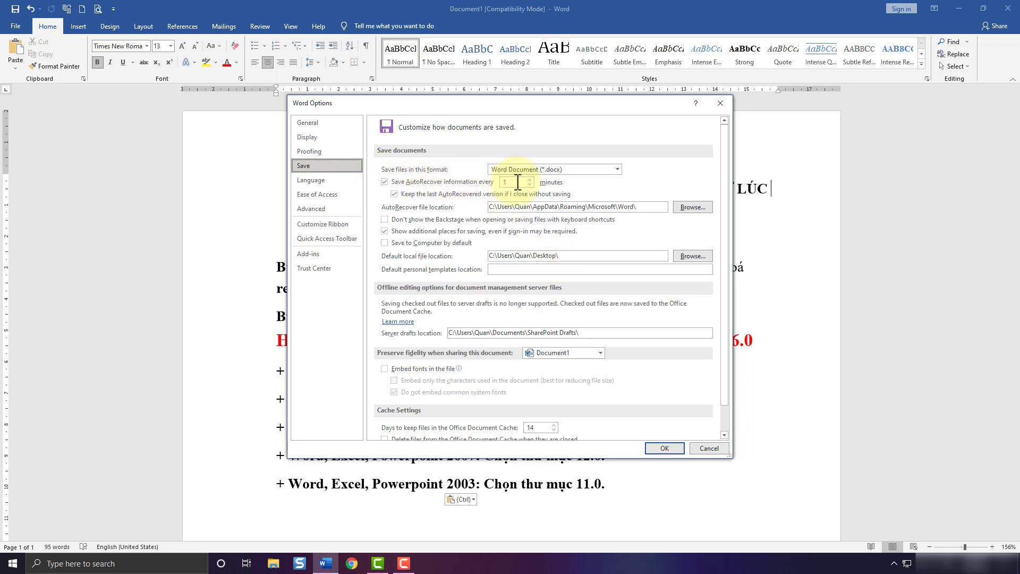
left_click(722, 103)
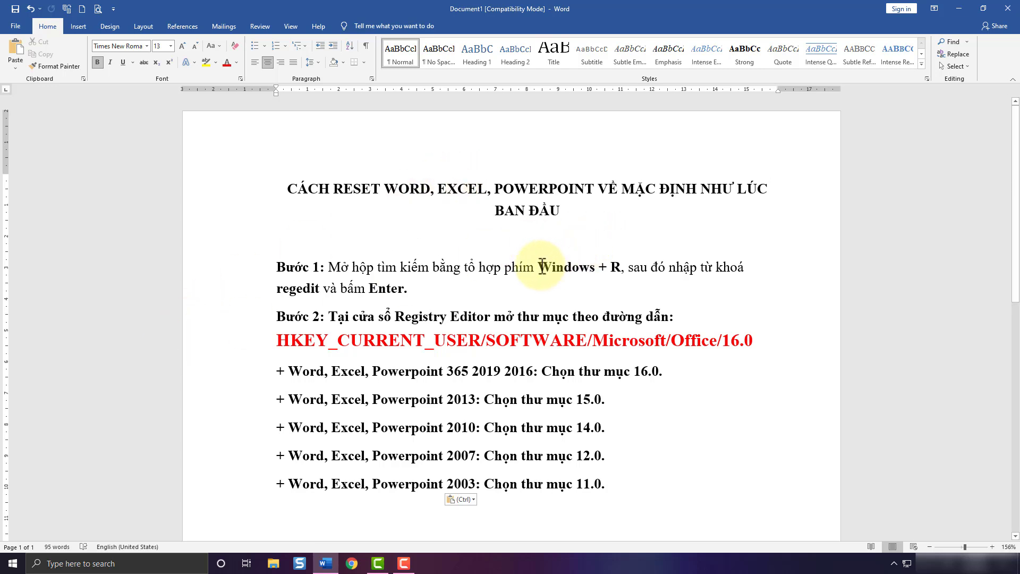
Step: Note 'Windows + R' in the guide, then run regedit from the Windows Run box
left_click_drag(538, 267, 628, 267)
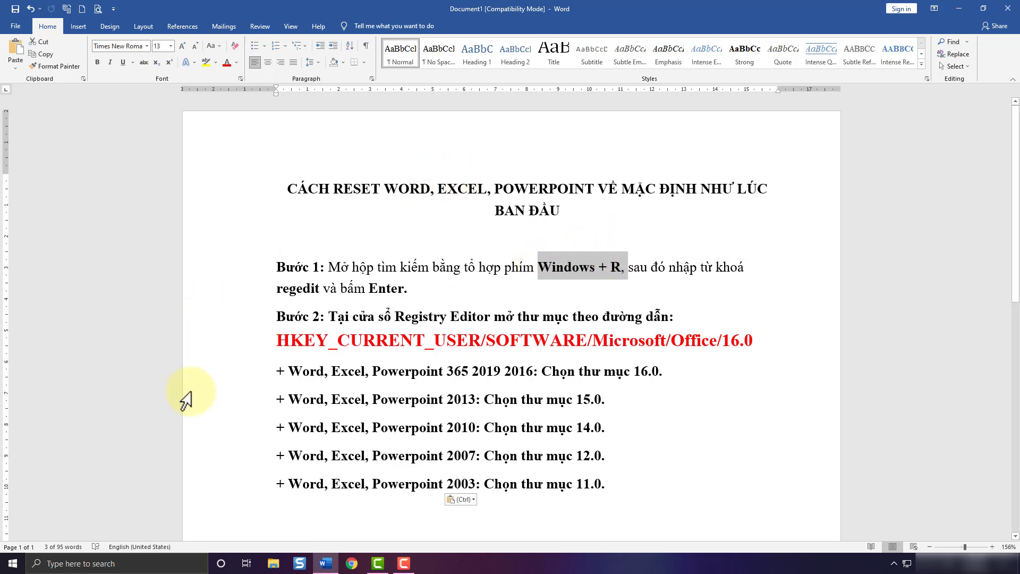
key("super+r")
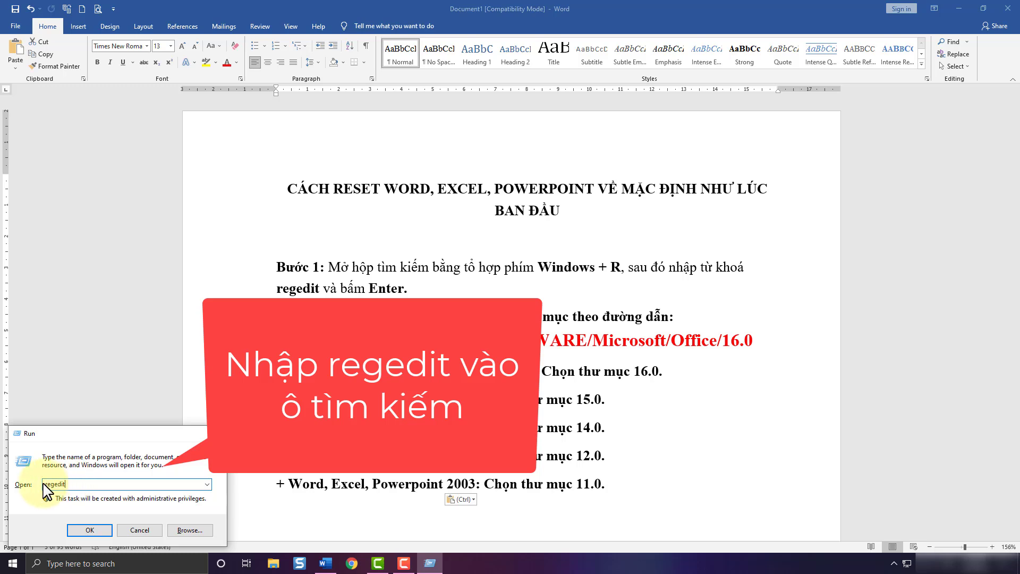
left_click(101, 485)
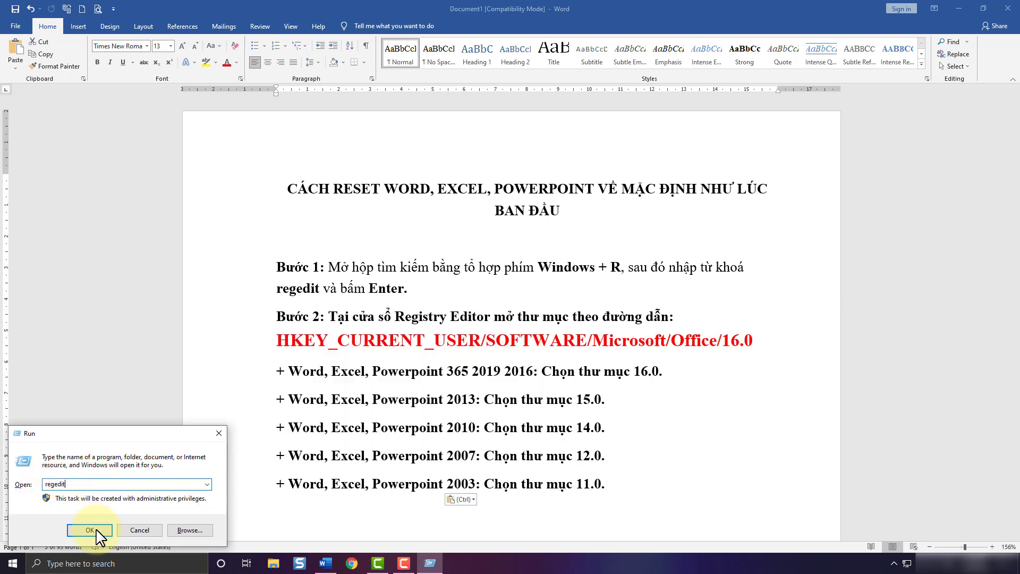
left_click(94, 530)
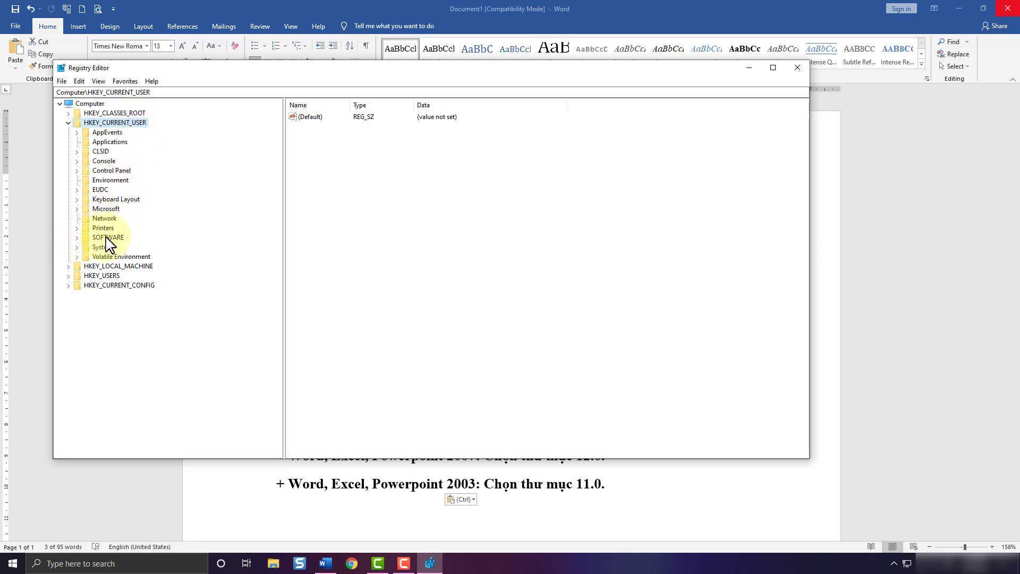
Step: Expand HKEY_CURRENT_USER > SOFTWARE > Microsoft > Office to reveal version keys 11.0 through 16.0
left_click_drag(311, 78, 319, 386)
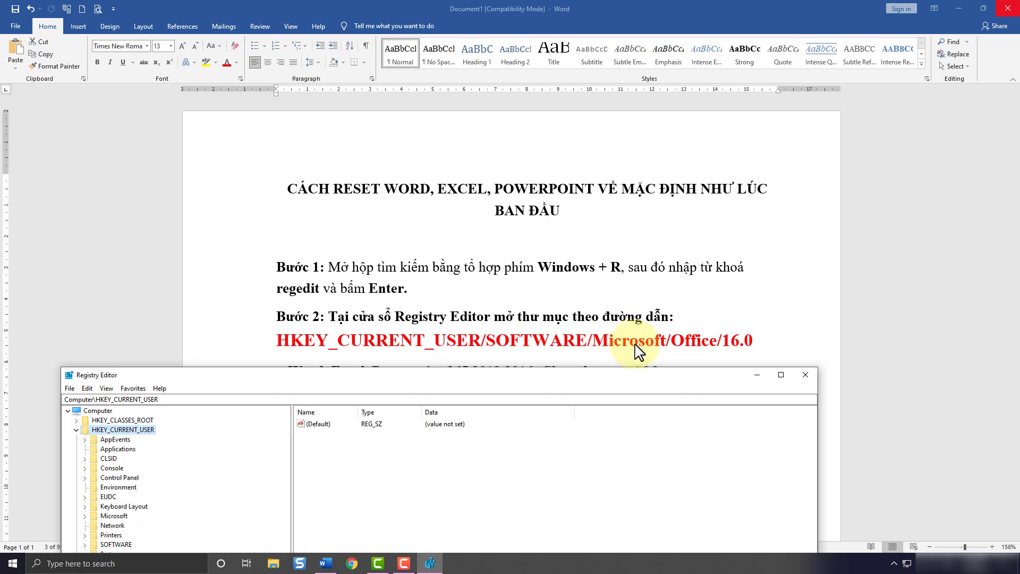
left_click_drag(454, 376, 505, 98)
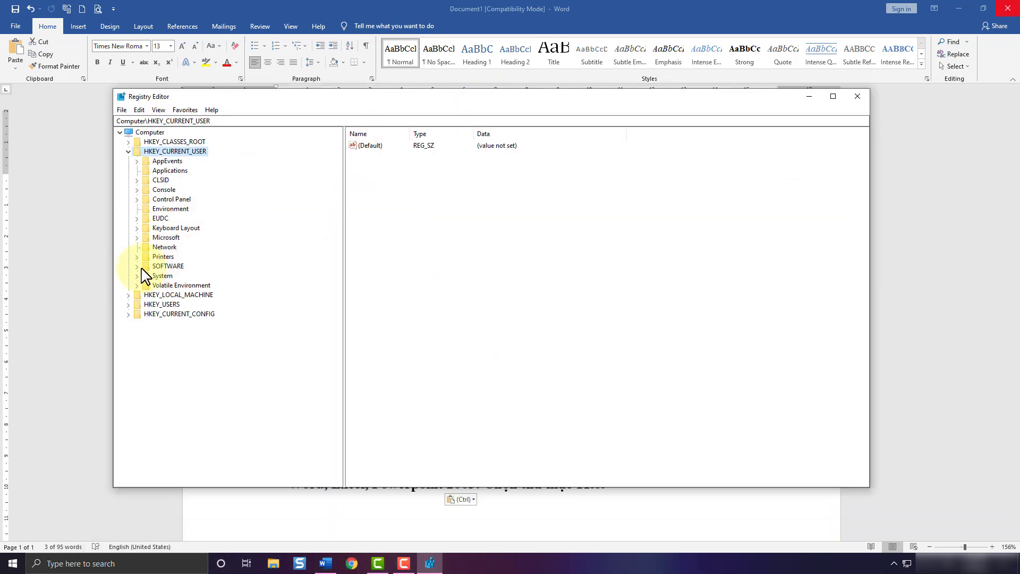
left_click(137, 266)
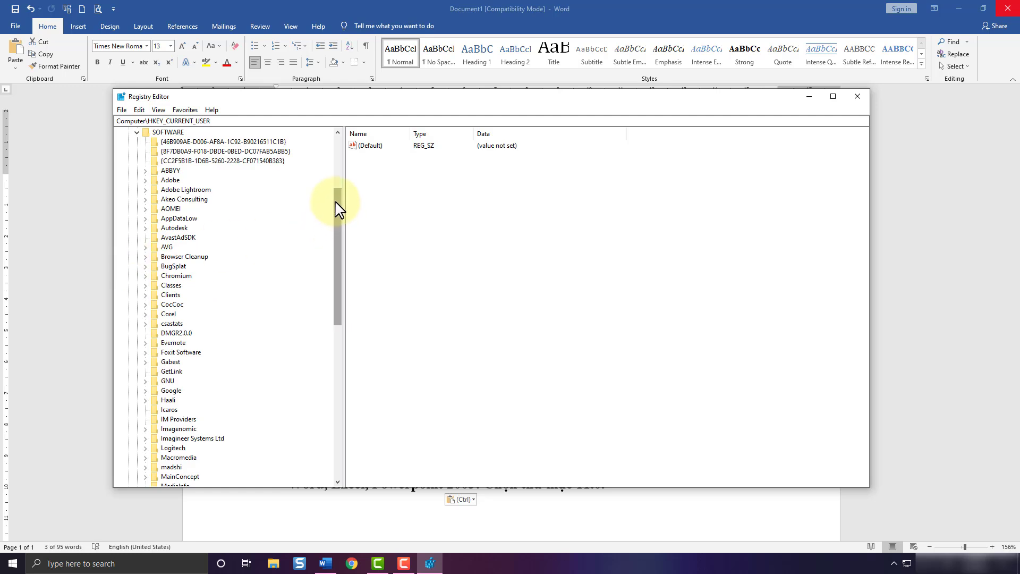
left_click_drag(337, 206, 340, 266)
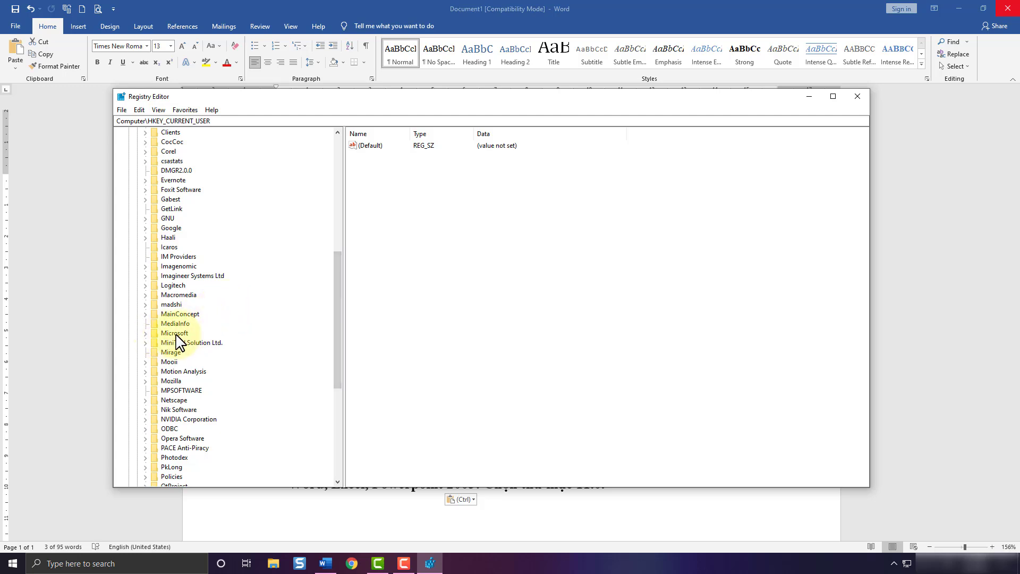
left_click(144, 334)
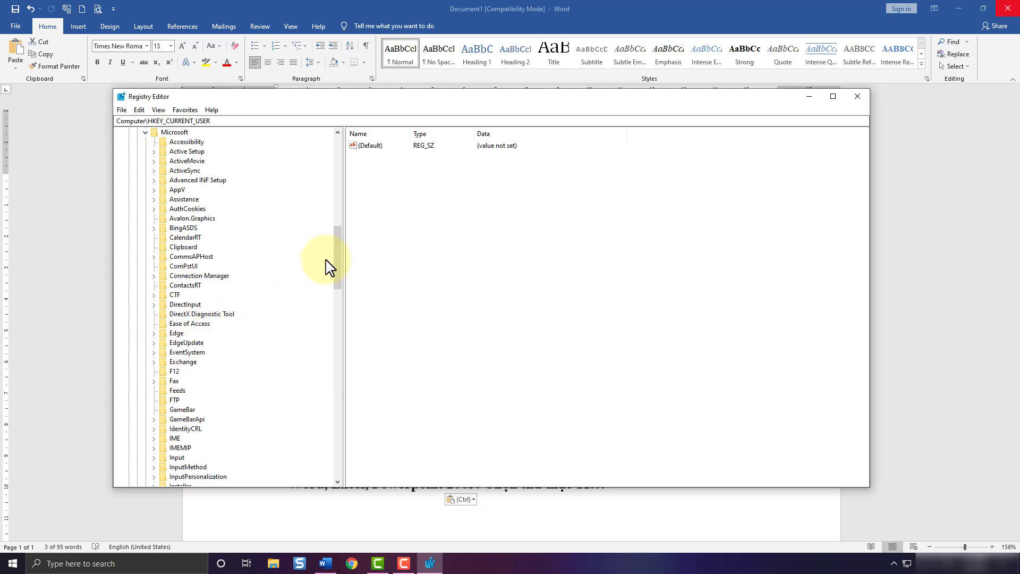
left_click_drag(338, 249, 338, 309)
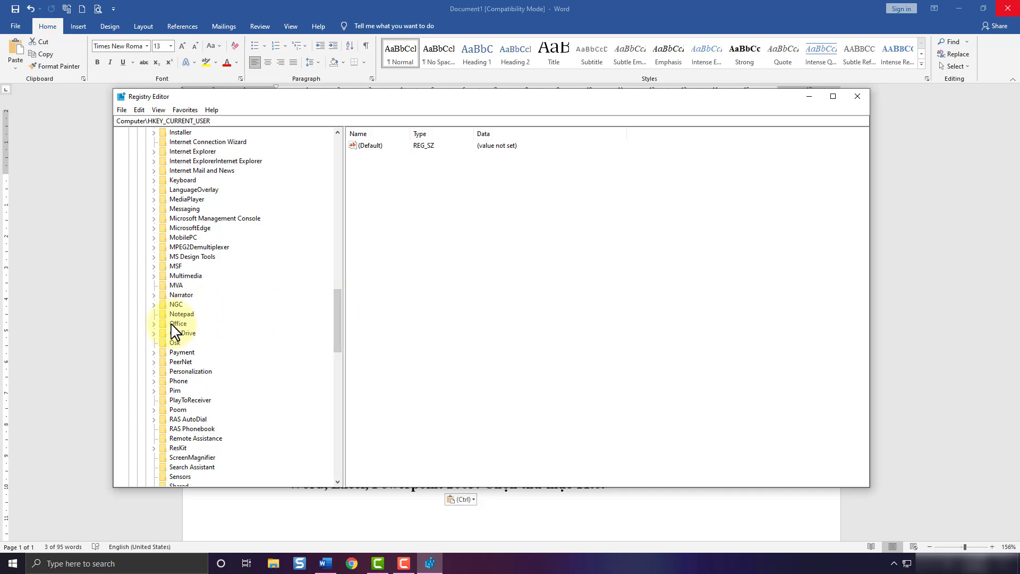
left_click(154, 323)
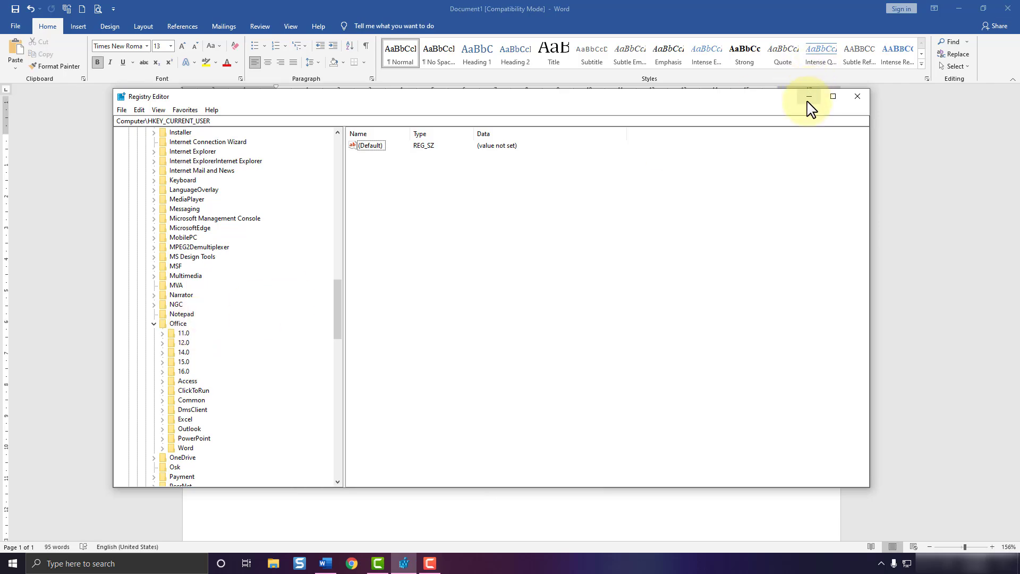
left_click(809, 97)
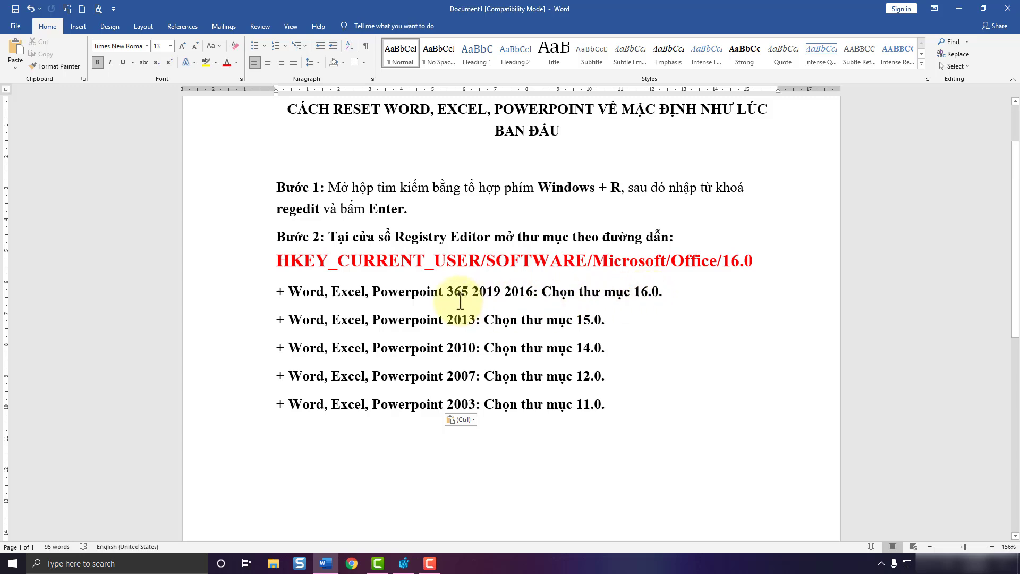
left_click(404, 563)
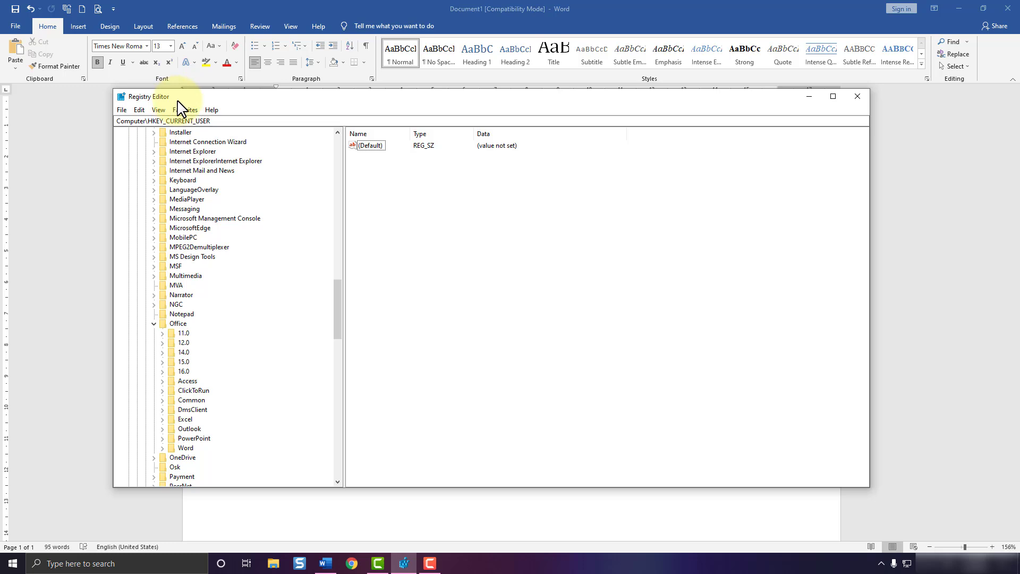
Step: Expand Office\16.0, delete its Word key with confirmation, and leave the Excel key in place
left_click(162, 372)
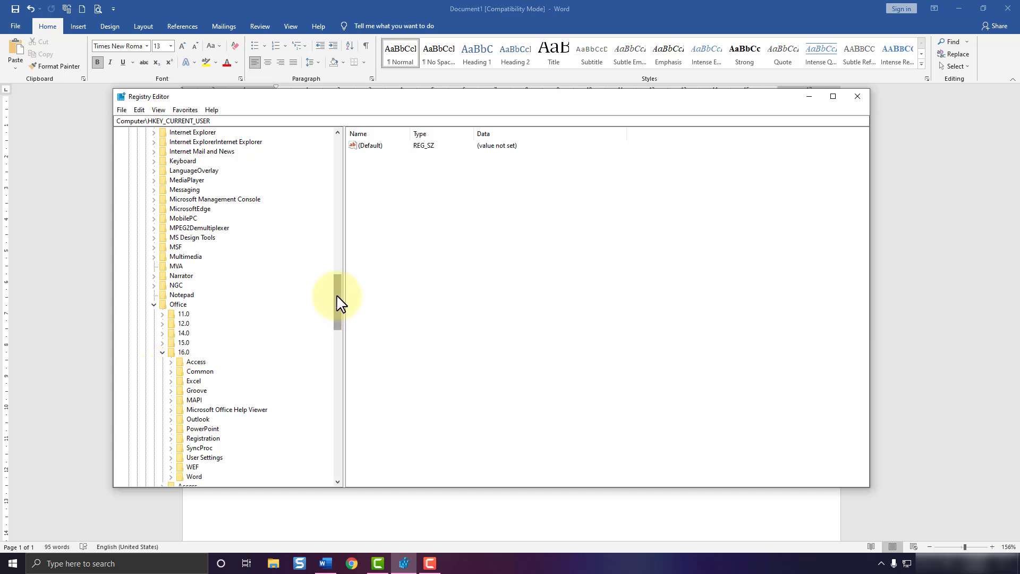
left_click_drag(337, 296, 337, 319)
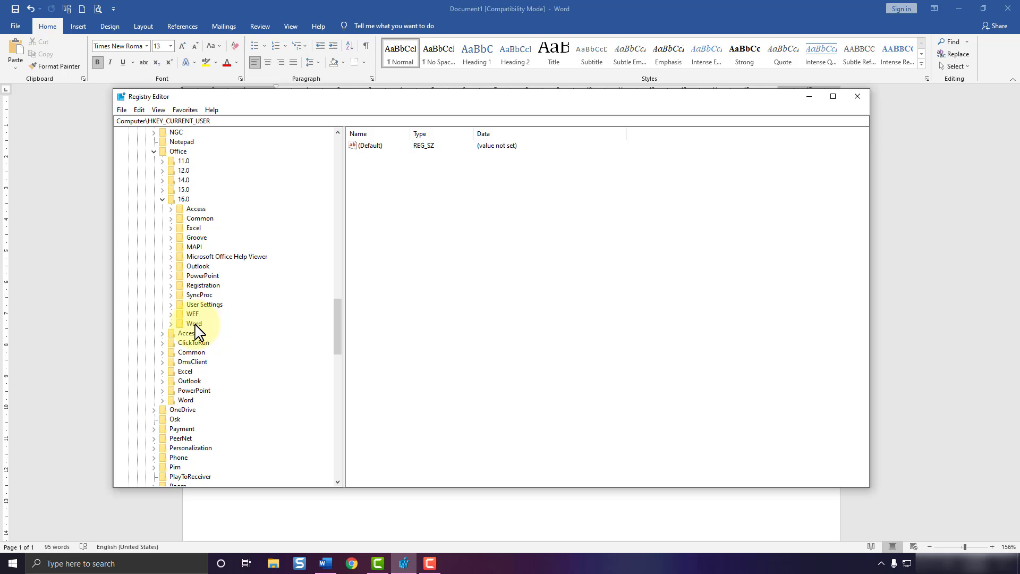
right_click(195, 326)
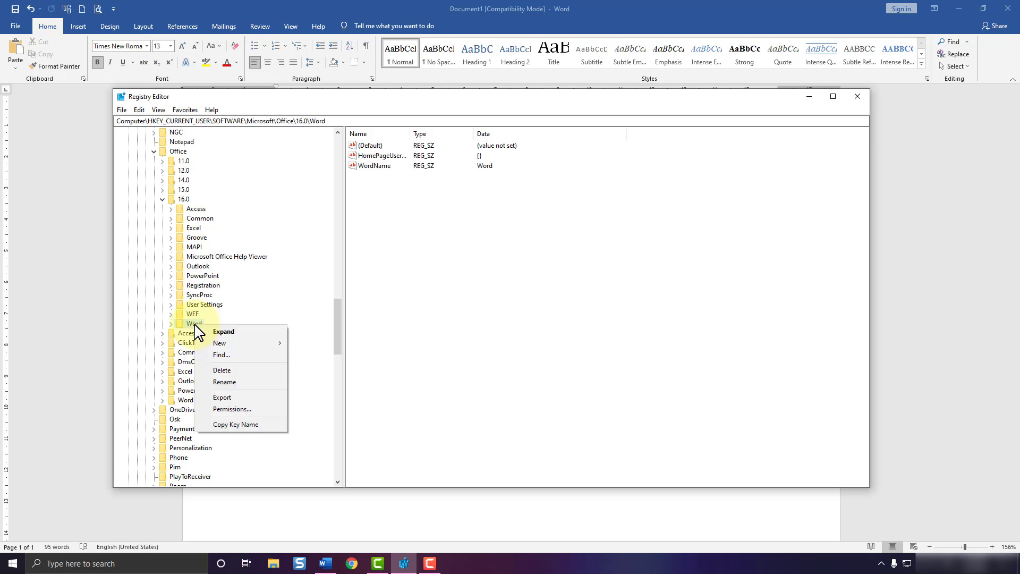
left_click(236, 371)
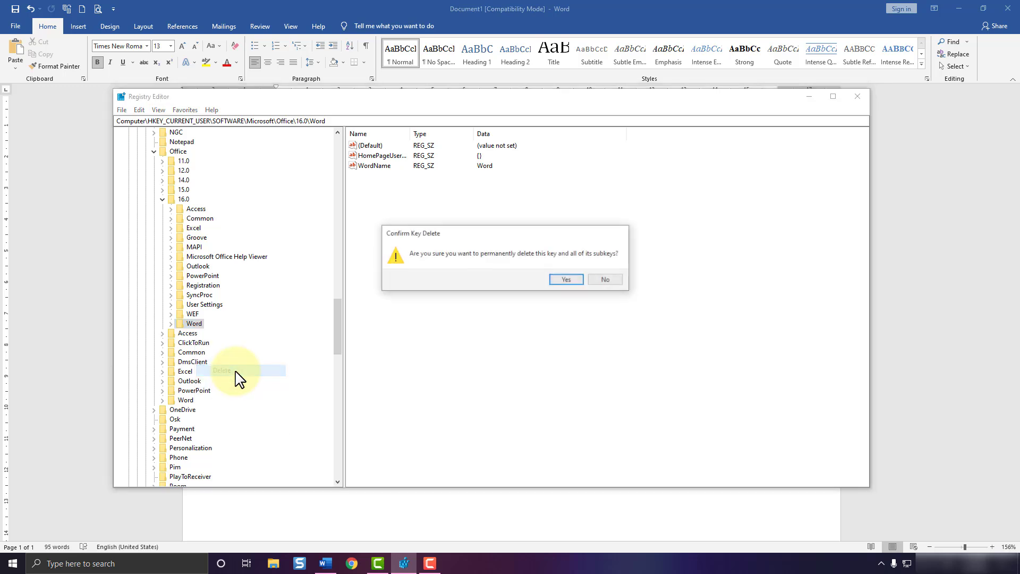
left_click(567, 281)
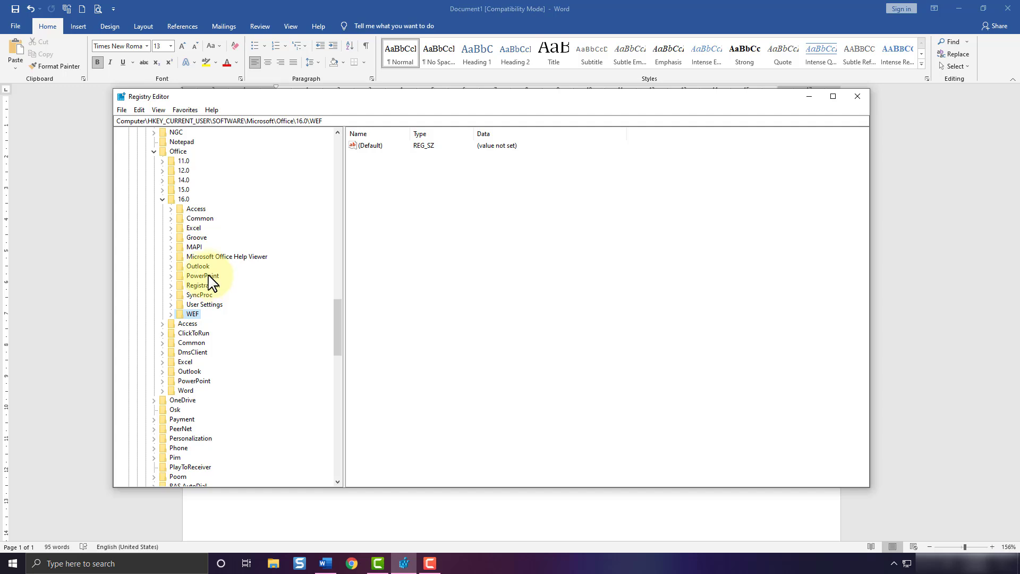
right_click(194, 230)
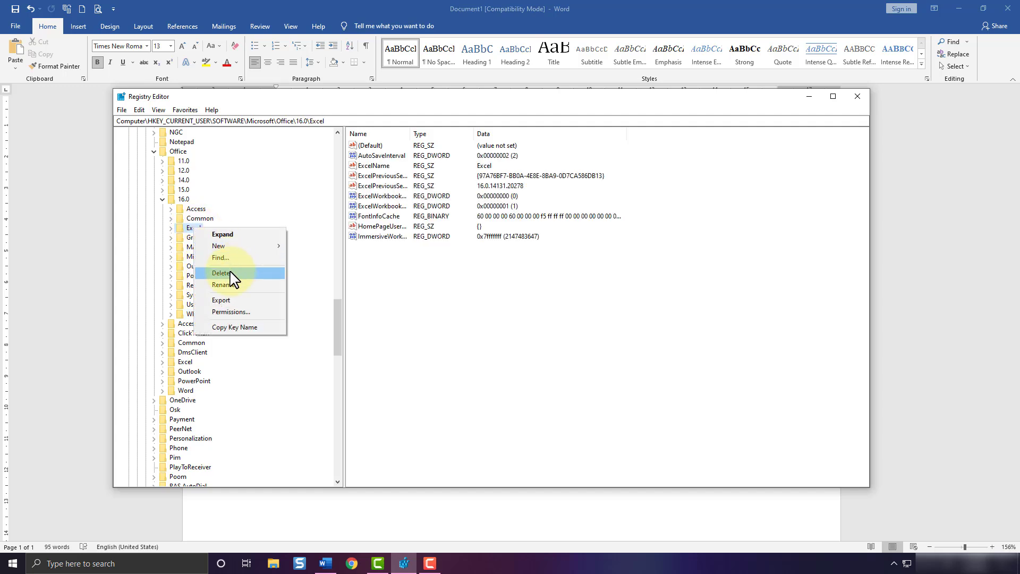
left_click(339, 315)
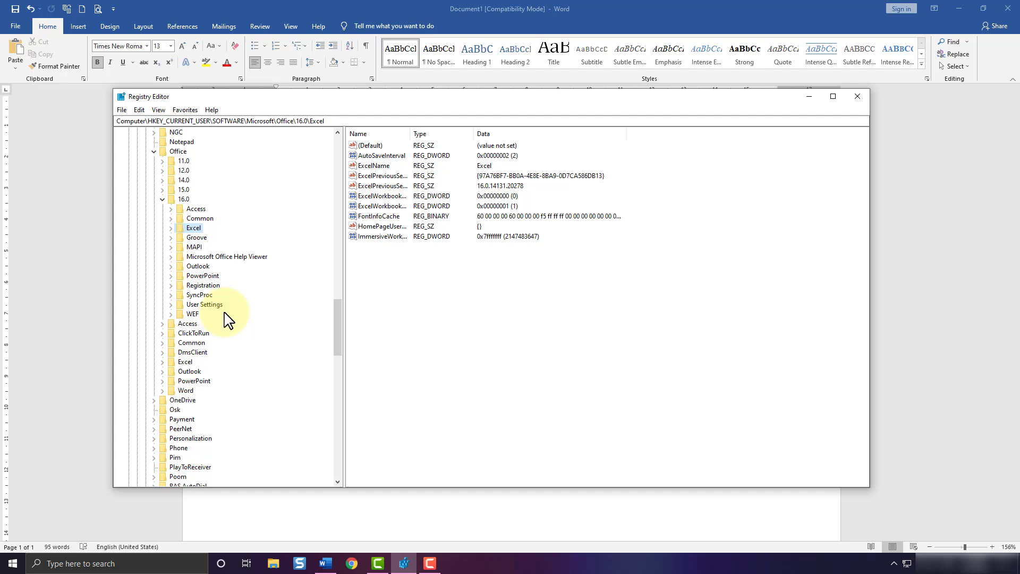
Step: Close Registry Editor, quit Word with Don't Save, and reopen Word with a blank document
left_click(857, 96)
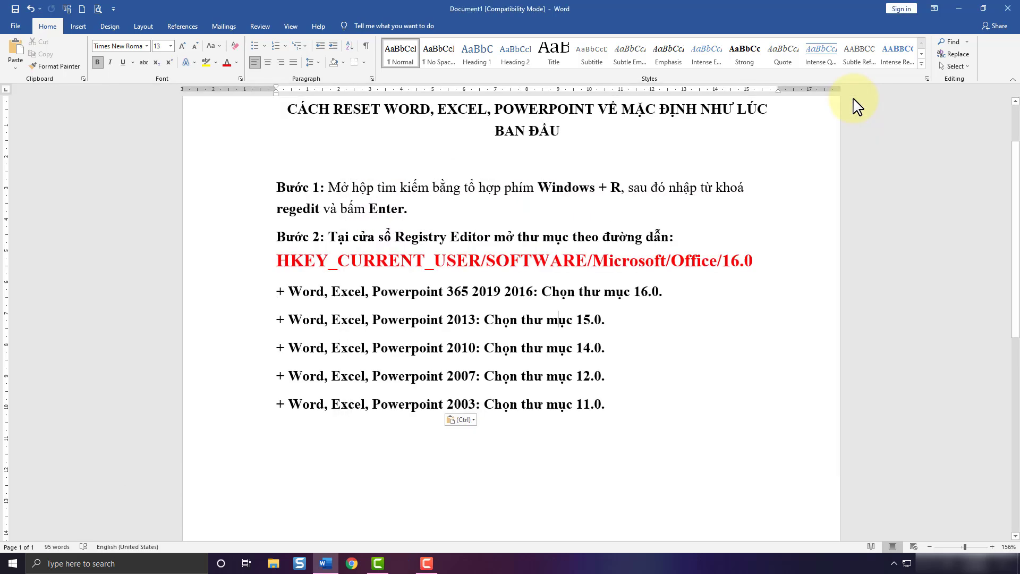
left_click(1010, 9)
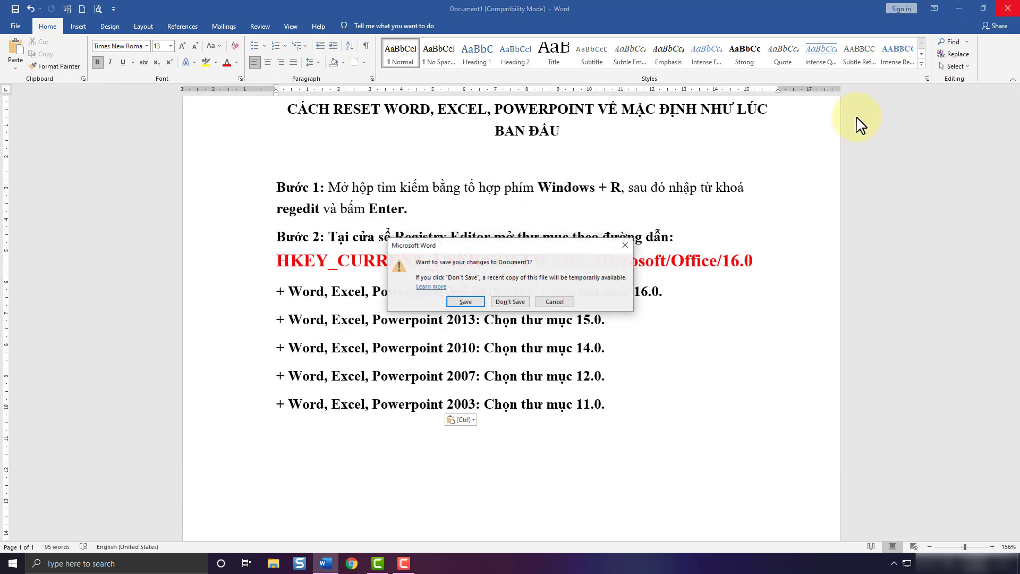
left_click(520, 302)
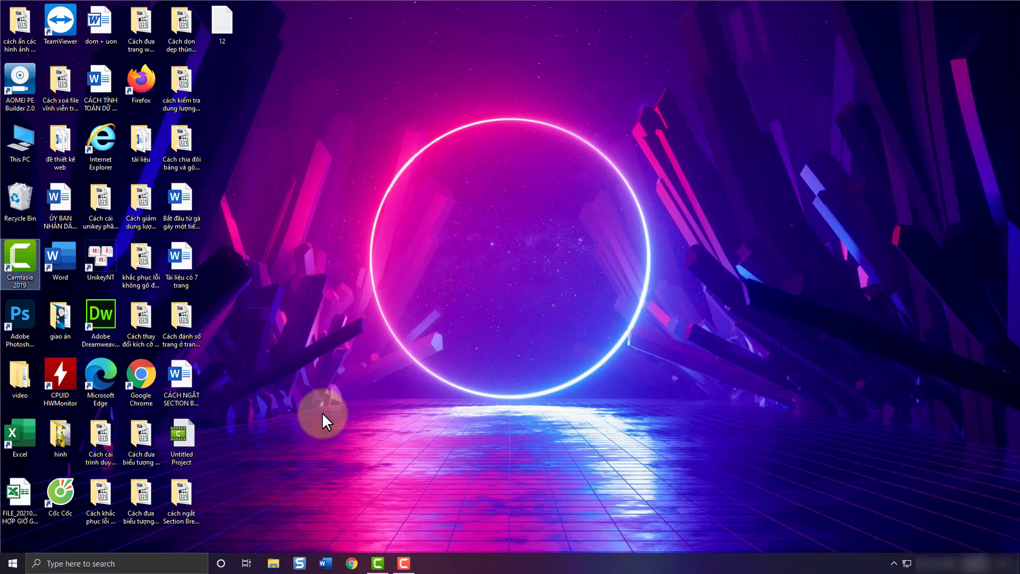
left_click(326, 563)
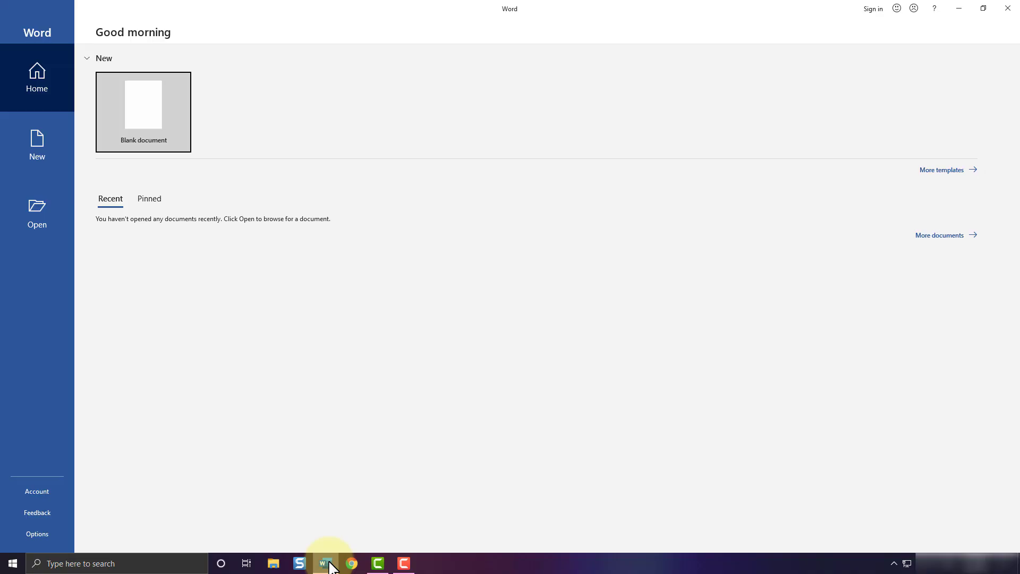
left_click(149, 132)
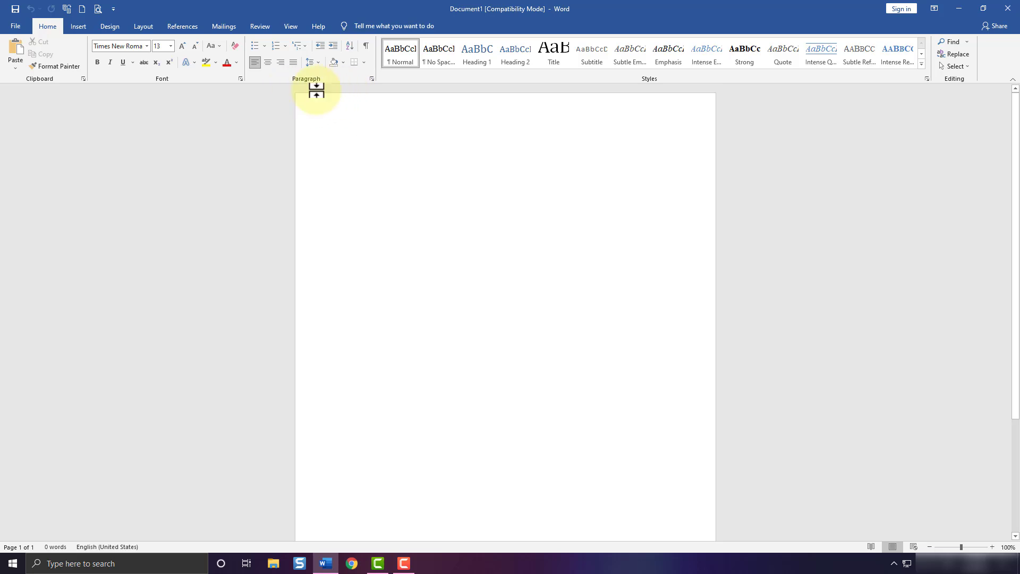
Step: Turn on Ruler on the View tab and check the Page Setup margins without changing them
left_click(293, 28)
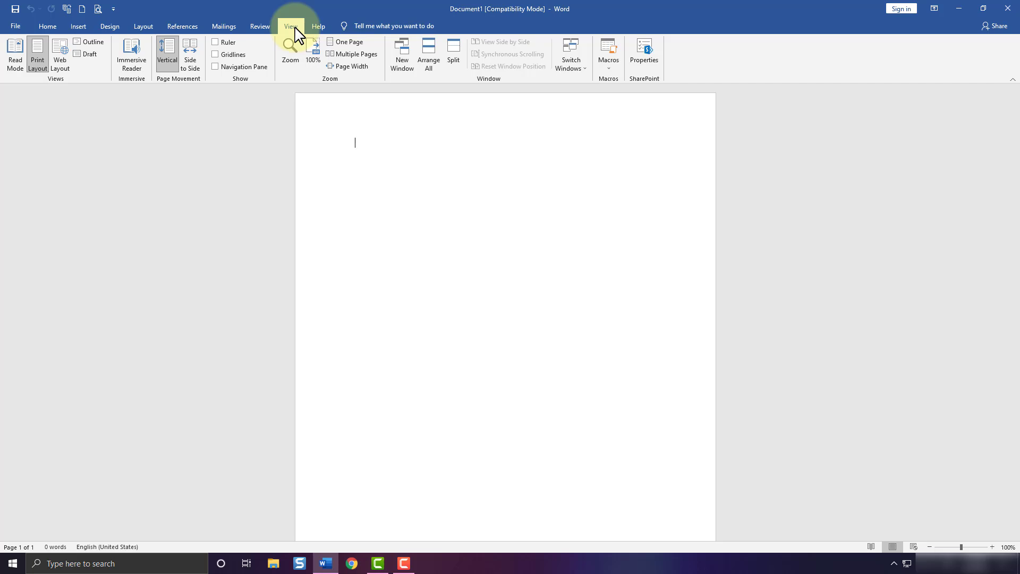
left_click(222, 42)
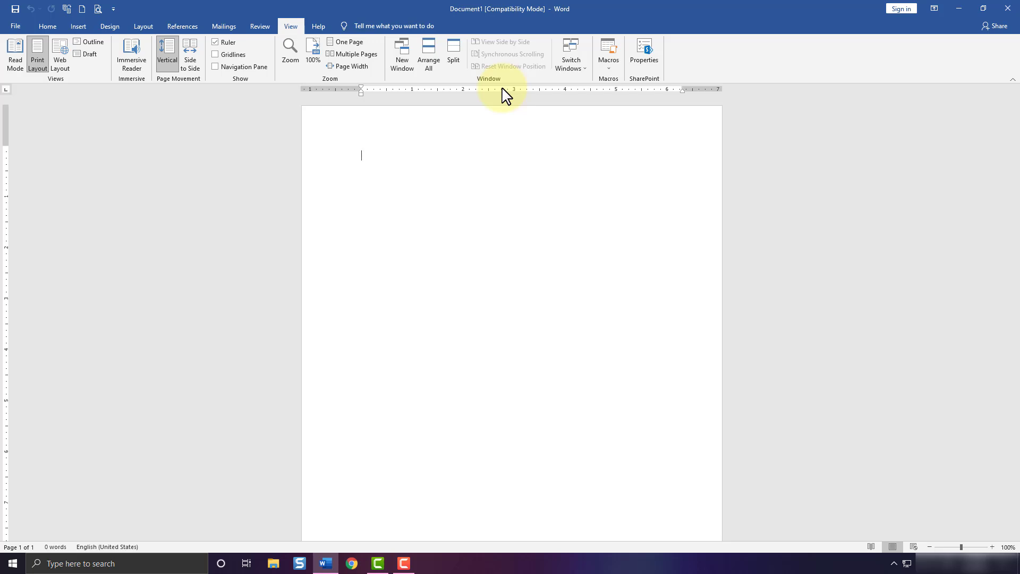
double_click(758, 91)
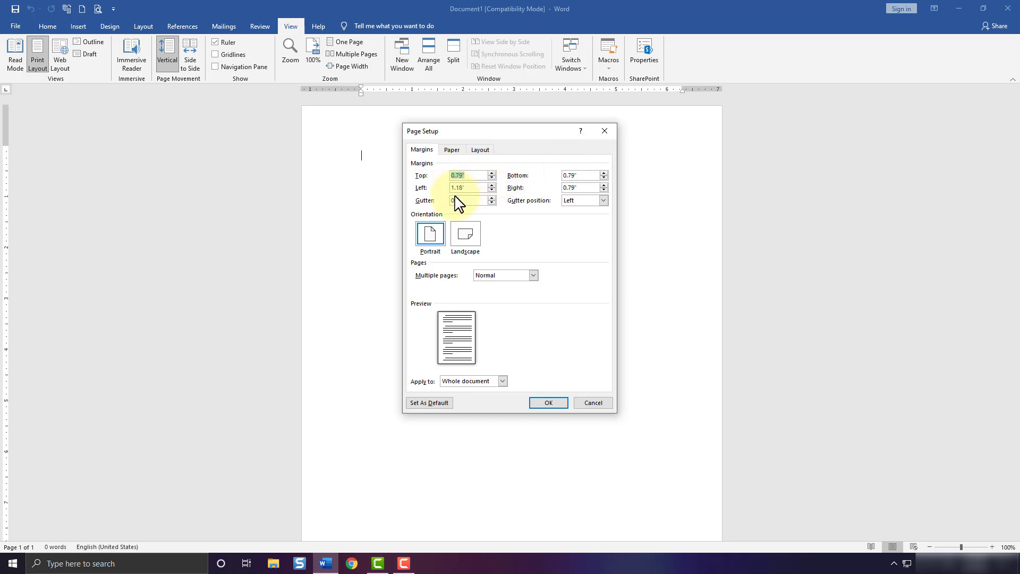
left_click(604, 130)
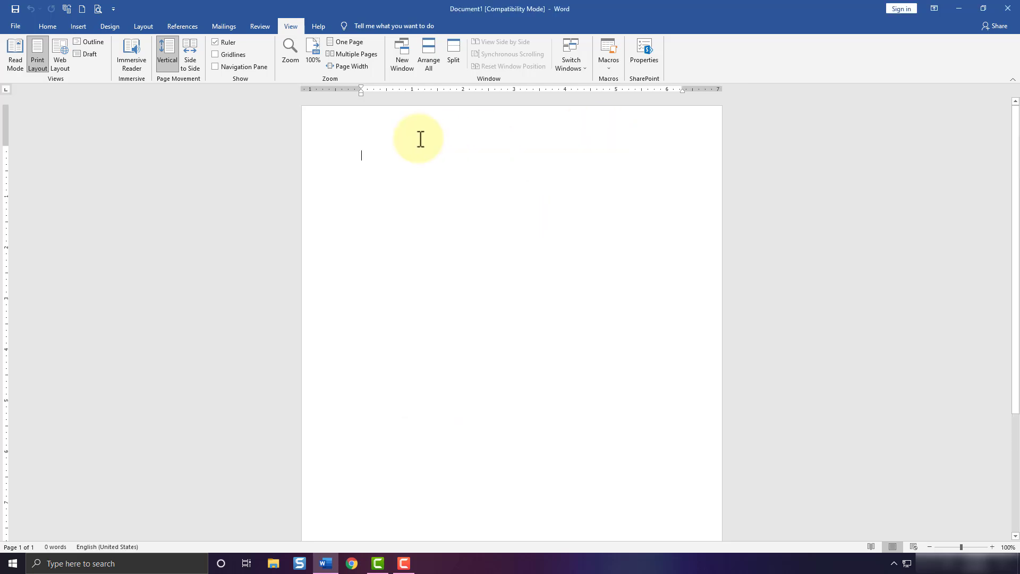
Step: Open File > Options and inspect the Save page's default local file location
left_click(9, 23)
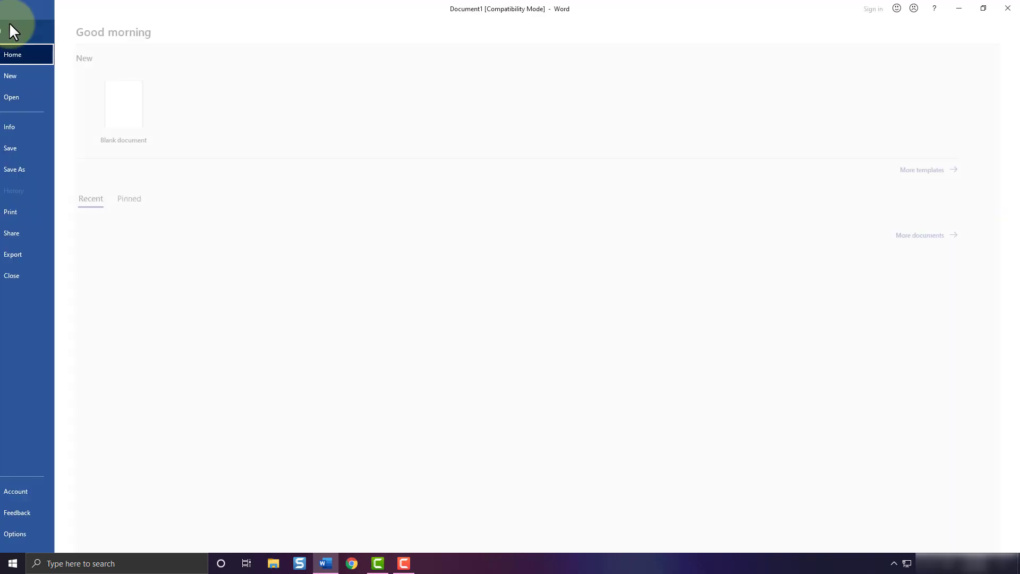
left_click(35, 534)
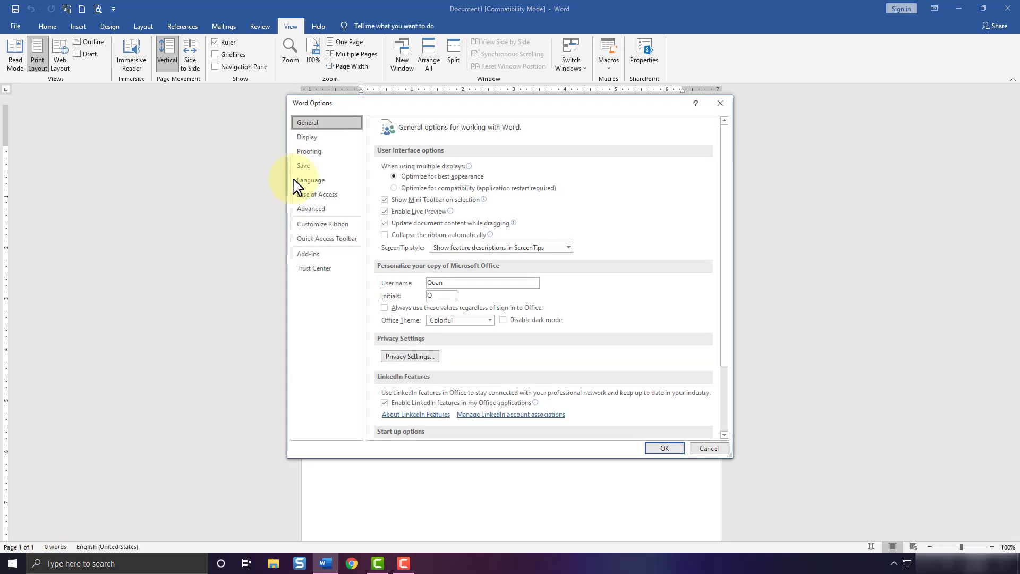
left_click(302, 167)
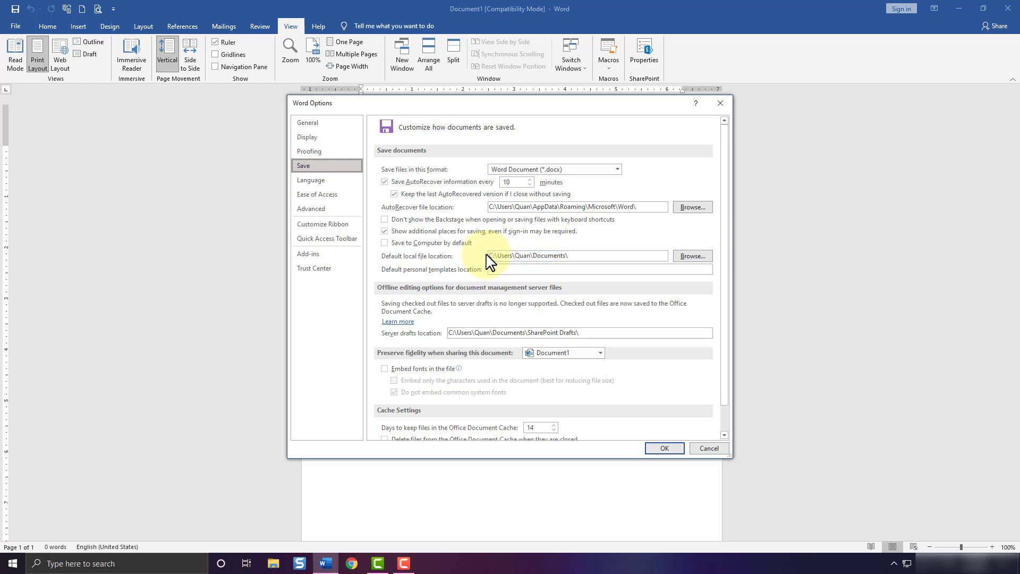
left_click(576, 256)
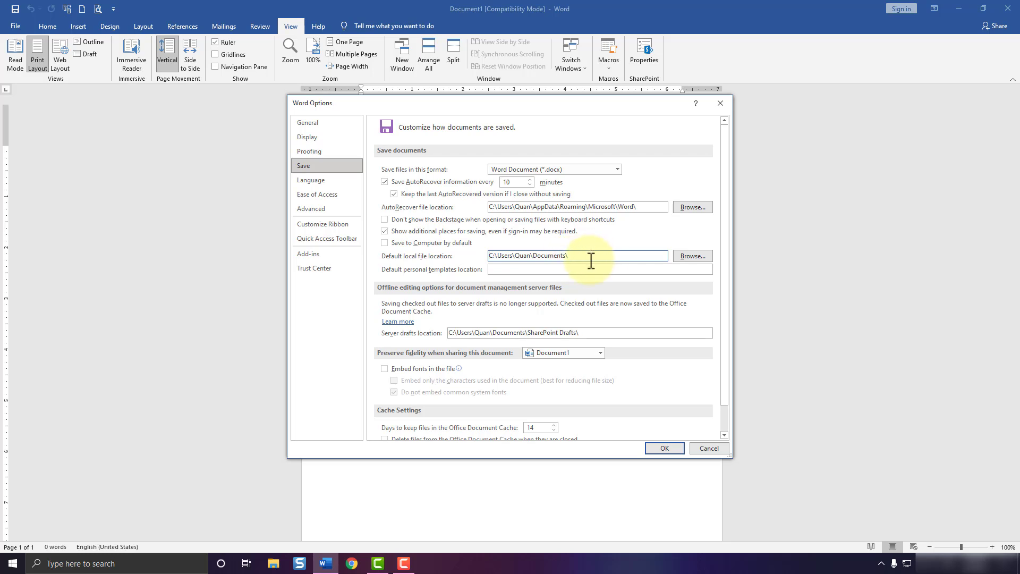
Step: Under Advanced > Display, switch 'Show measurements in units of' from Inches to Centimeters and apply
left_click(321, 211)
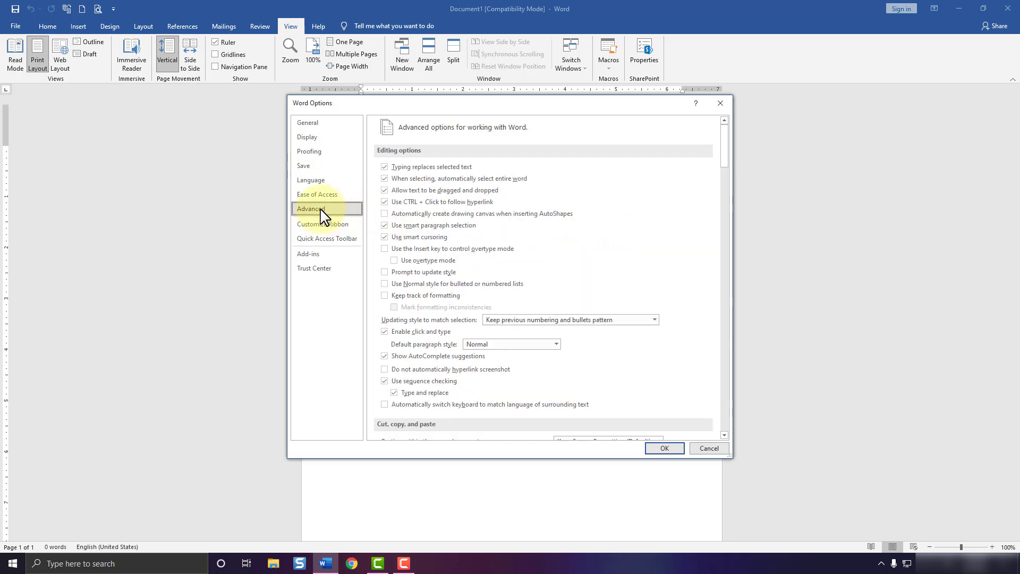
left_click_drag(730, 145, 723, 238)
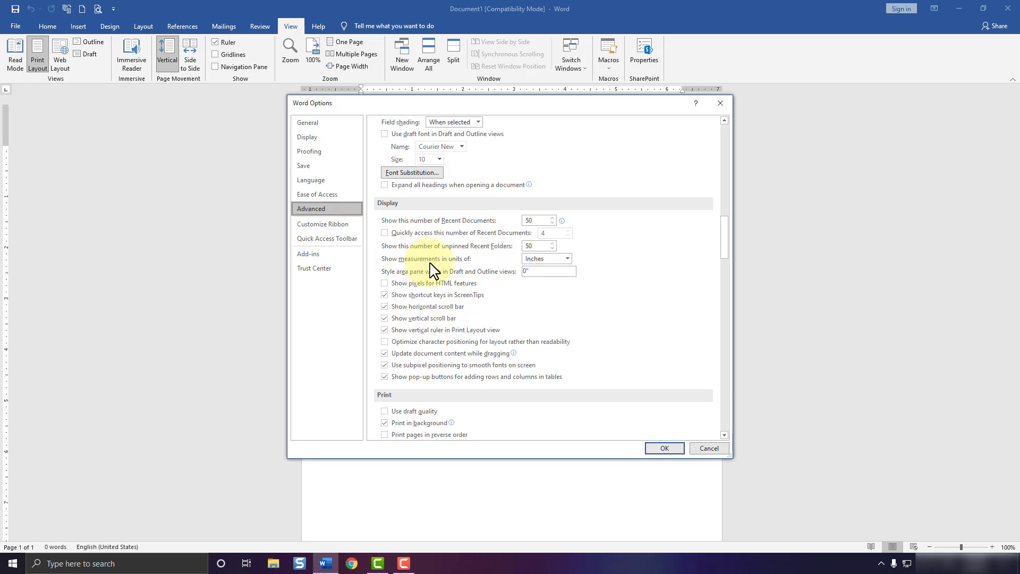
left_click(568, 259)
left_click(553, 278)
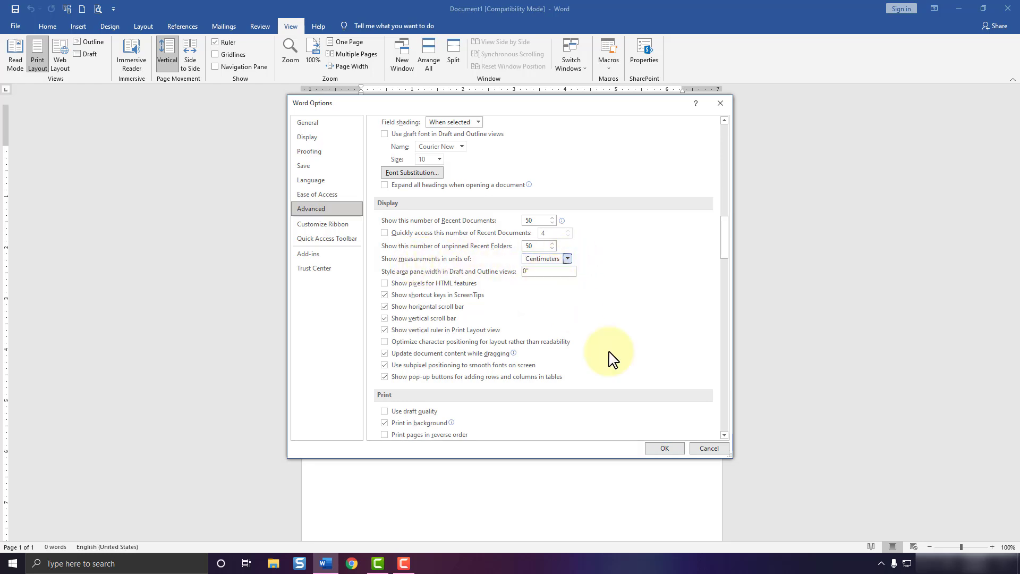
left_click(665, 449)
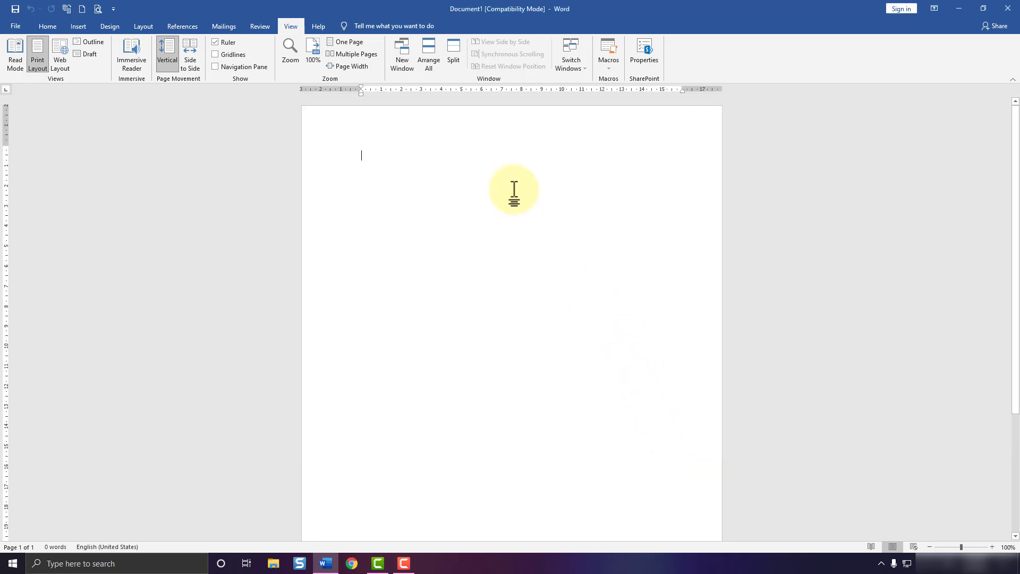